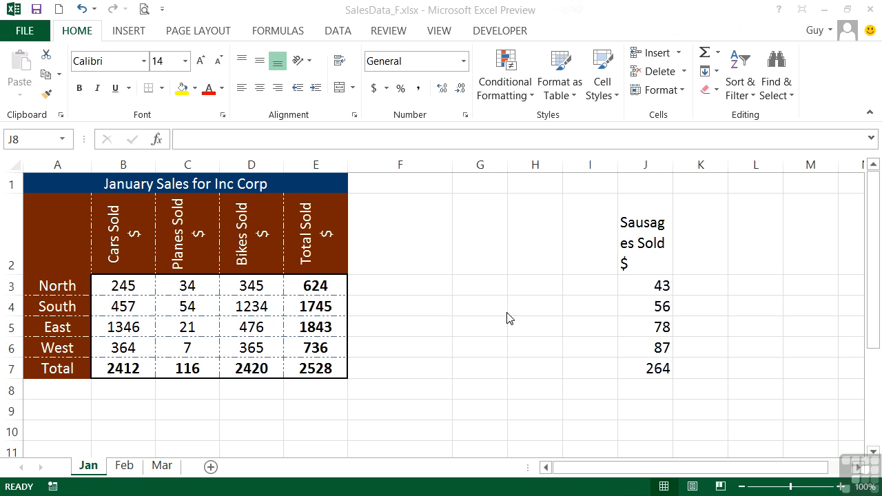
- Copy the formatting of the Bikes Sold heading in D2 onto the Sausages Sold heading in J2 with Format Painter
click(651, 253)
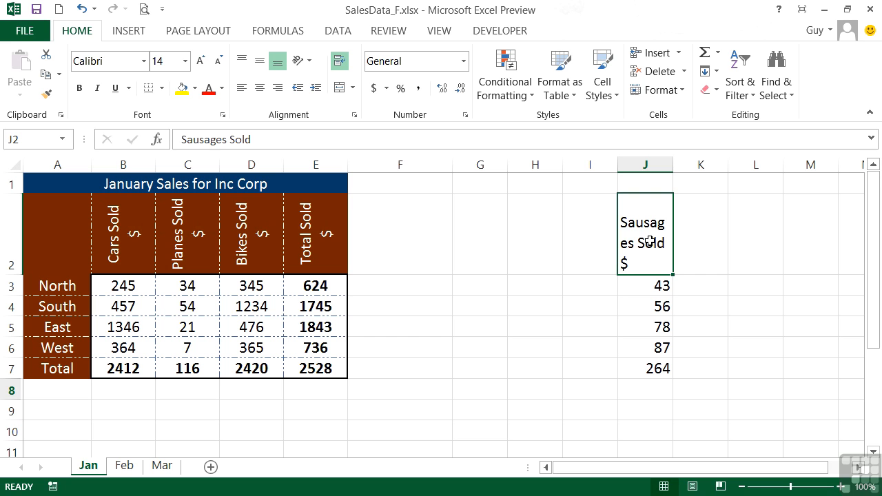
click(243, 224)
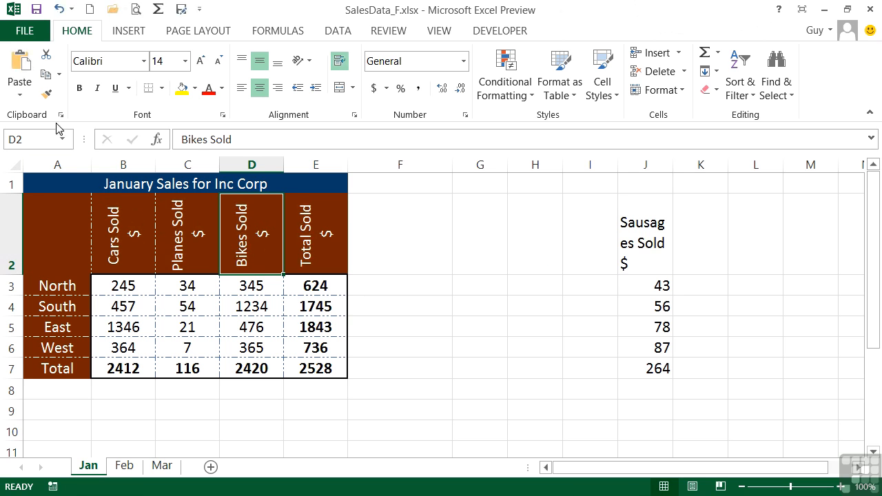
click(46, 95)
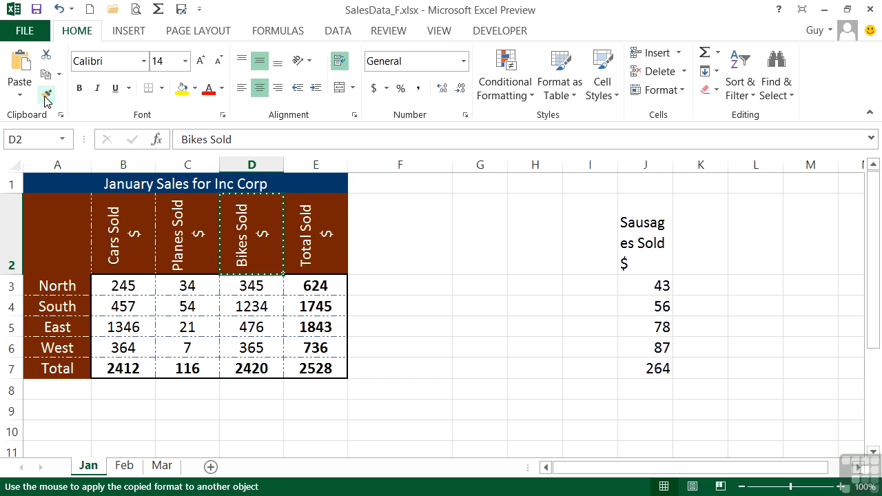
click(648, 243)
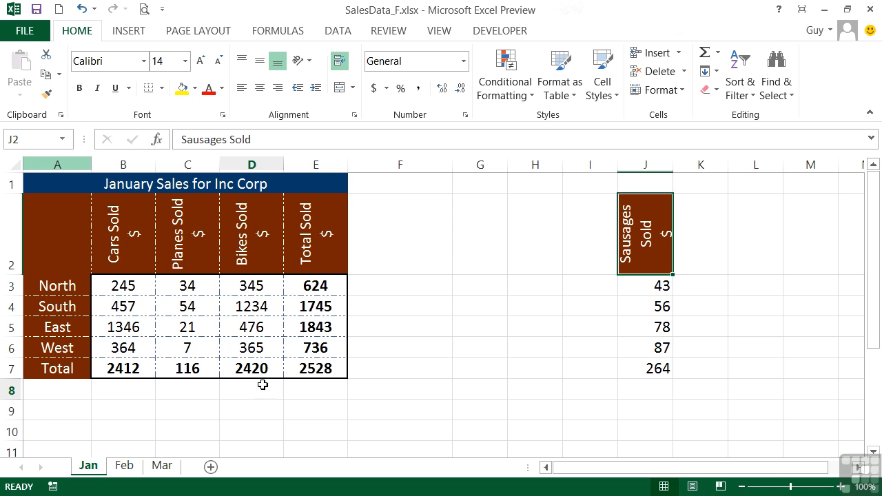
- Copy the formatting of the bike figures in D3:D7 onto the sausage figures in J3:J7 with Format Painter
drag(251, 285, 251, 368)
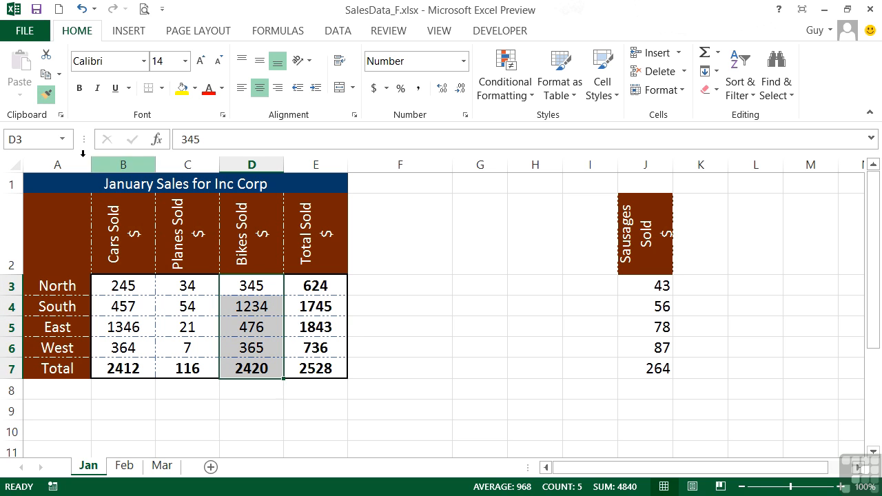
click(45, 94)
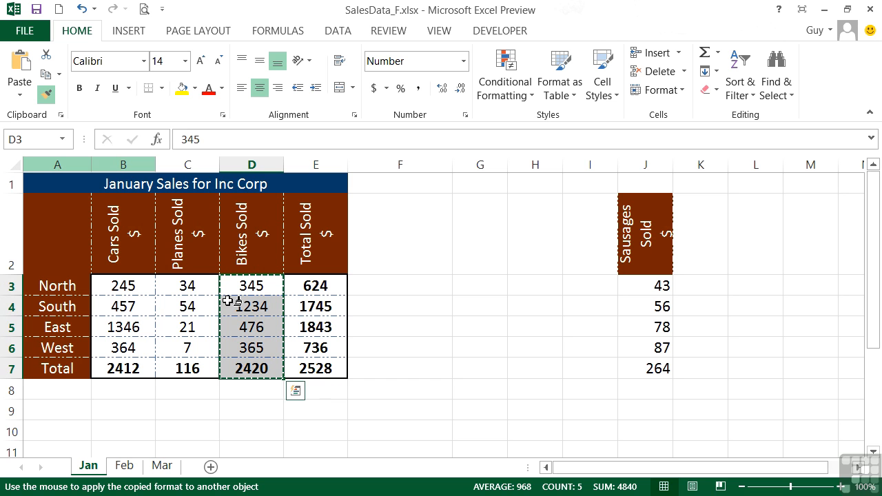
click(649, 284)
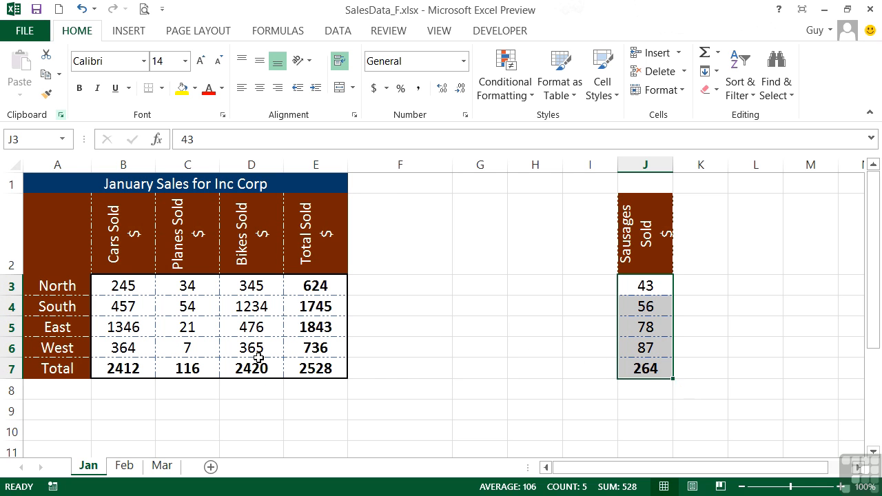
- Copy the formatting of the January table A1:E7 onto the February table A1:E7 on the Feb sheet with Format Painter
click(128, 467)
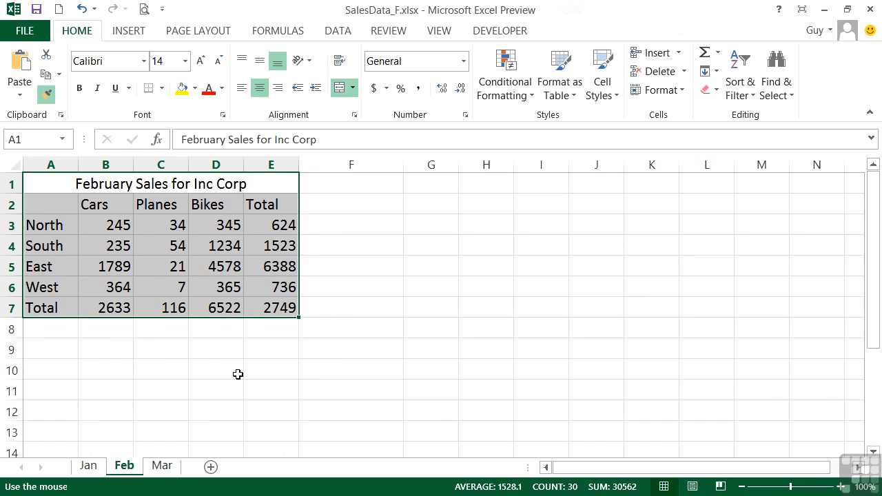
click(67, 188)
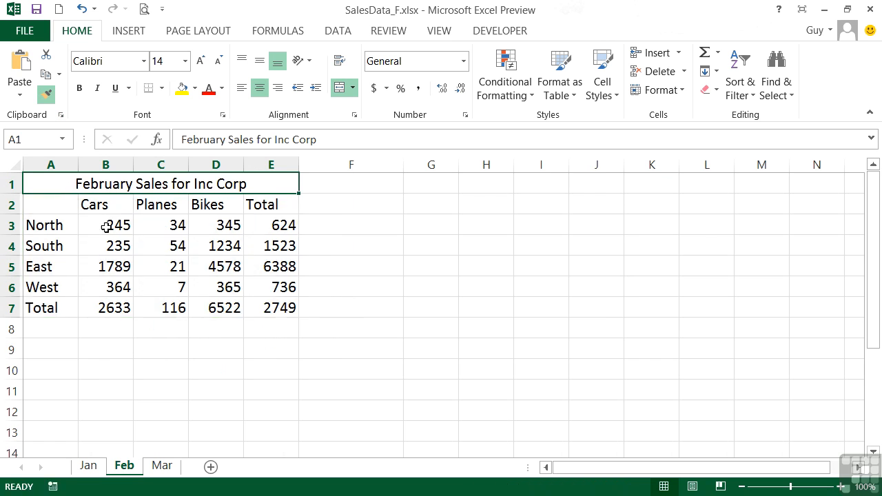
click(102, 467)
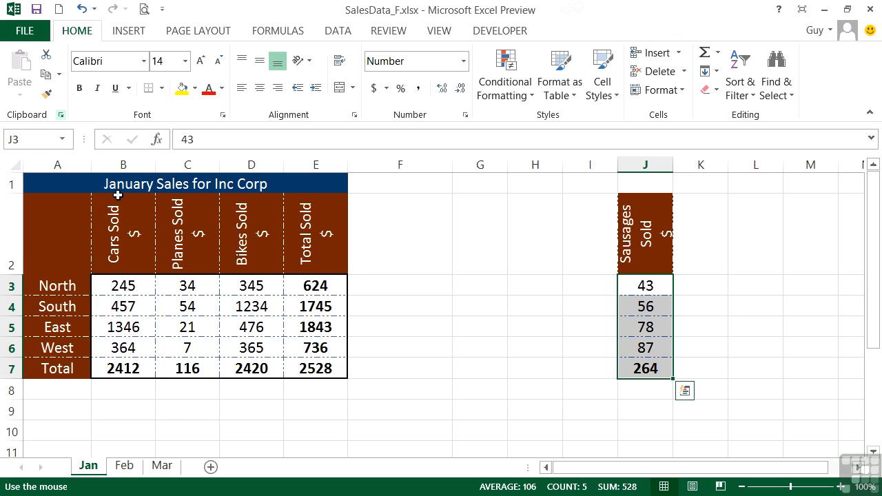
click(123, 467)
click(102, 469)
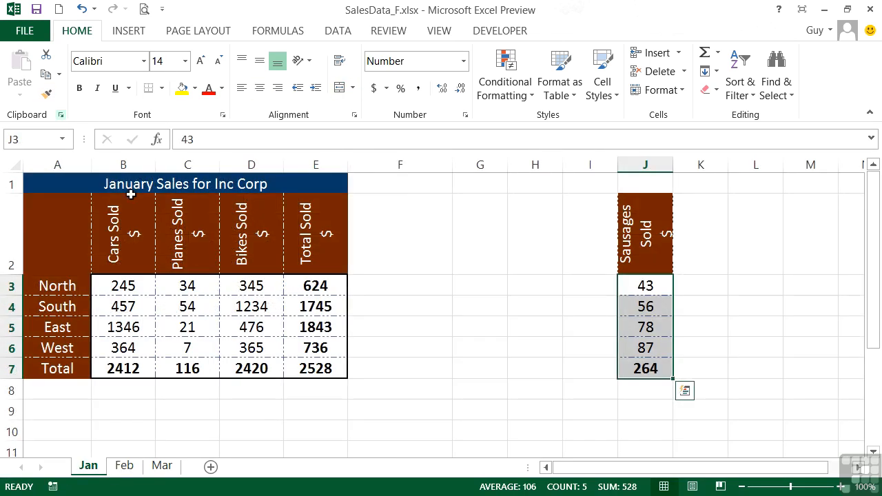
drag(75, 184, 316, 370)
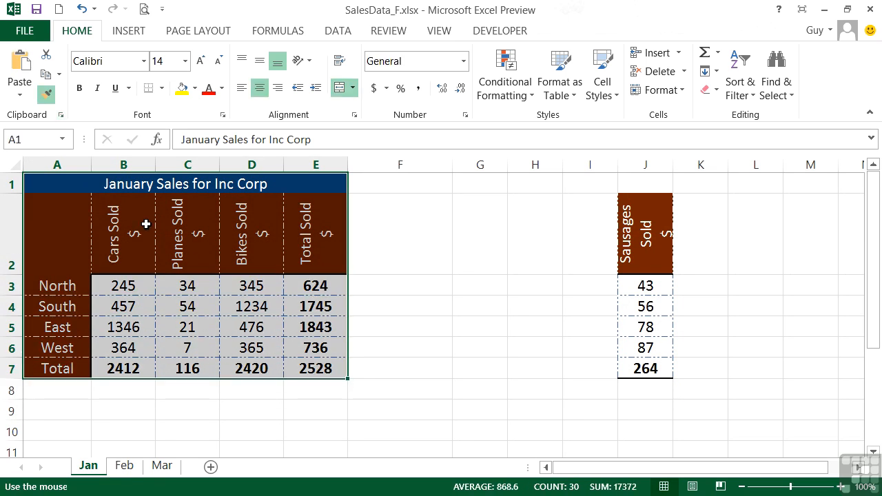
click(46, 94)
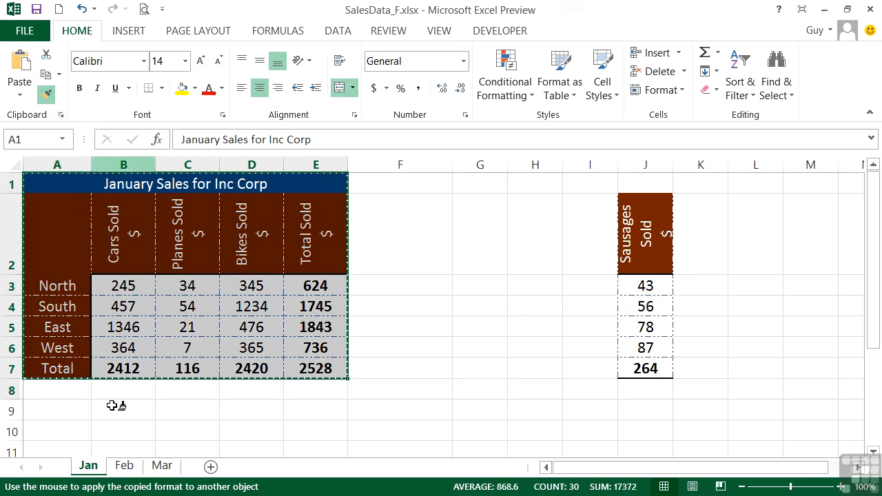
click(124, 466)
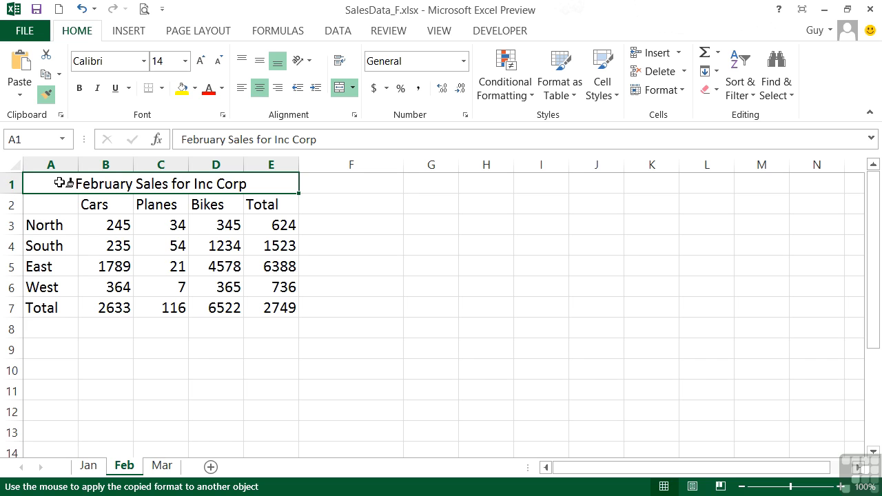
mouse_move(60, 182)
mouse_down()
mouse_move(71, 223)
mouse_move(248, 308)
mouse_up()
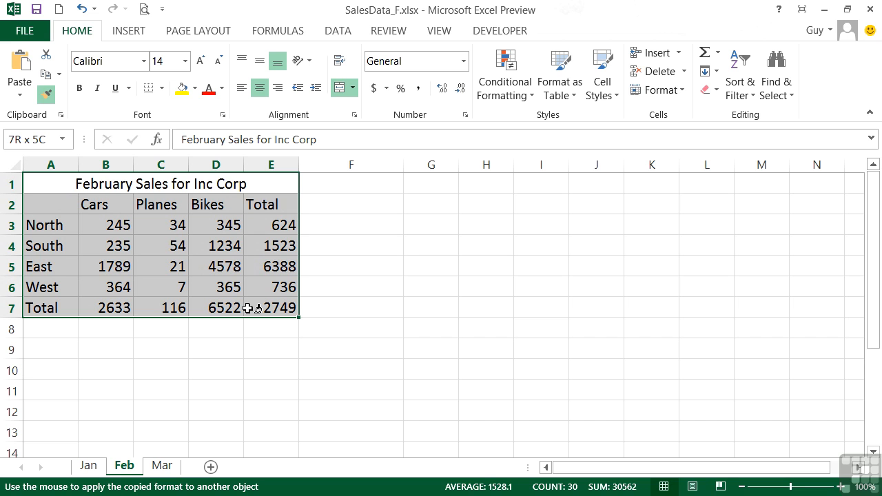
drag(248, 307, 247, 308)
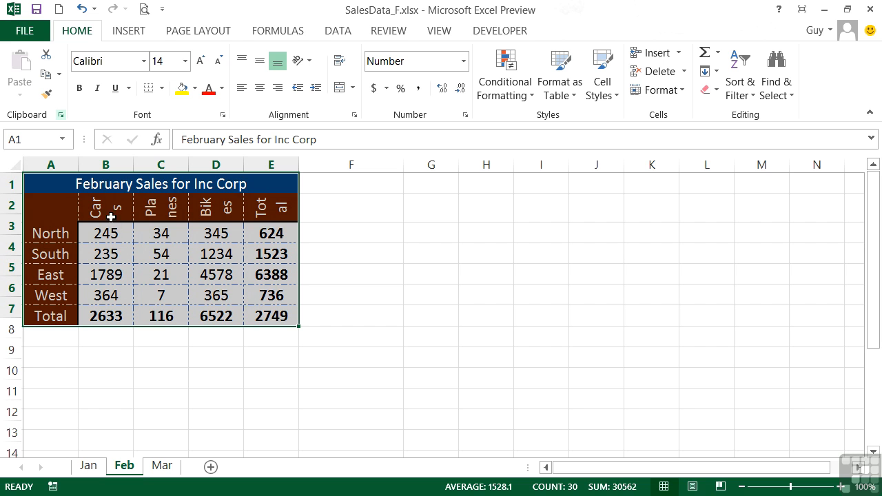
- Increase the height of row 2 on the Feb sheet until each rotated heading fits on one line
click(67, 214)
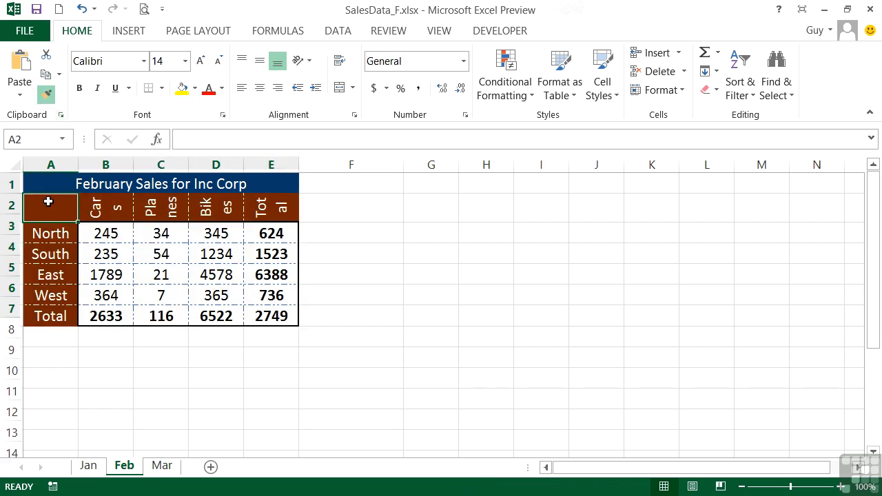
double_click(17, 222)
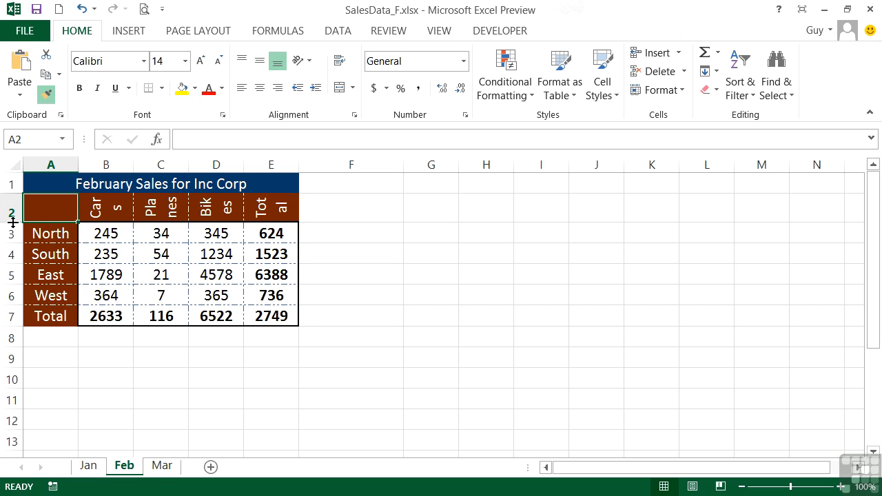
drag(13, 222, 20, 270)
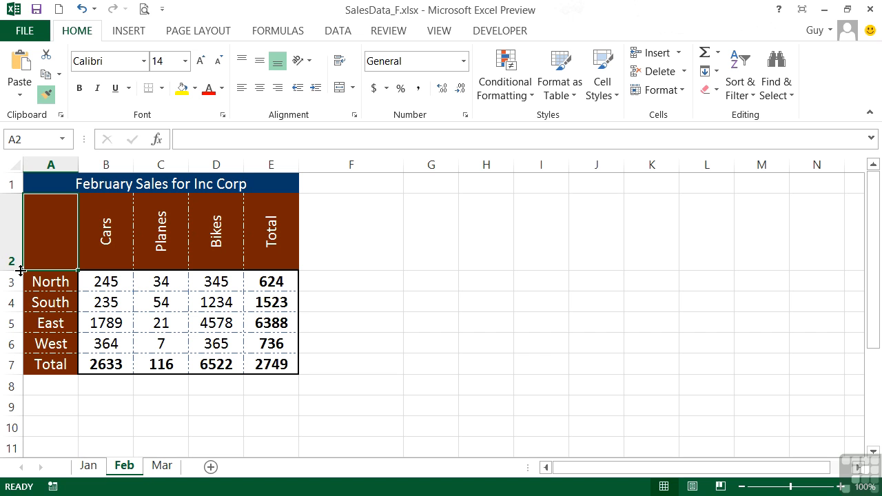
- On the Jan sheet, lock Format Painter on the East cell A5 and apply its formatting to G8, L9, M5, G10 and E10
click(87, 467)
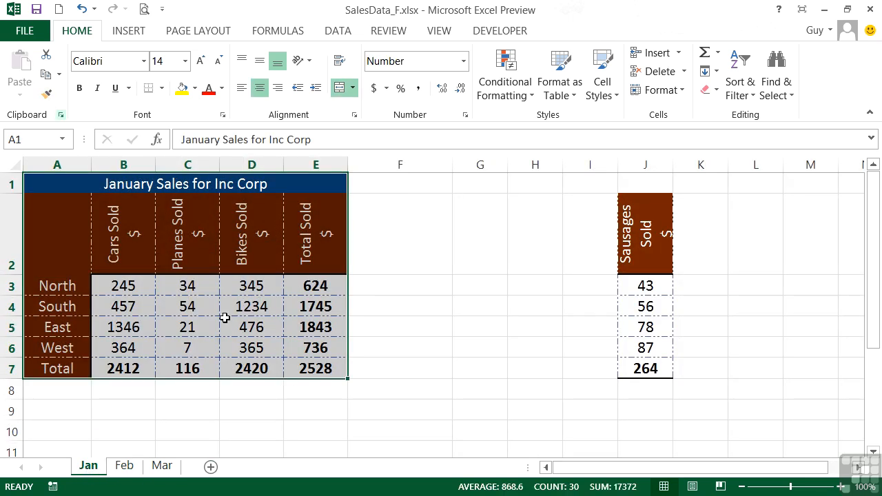
click(62, 328)
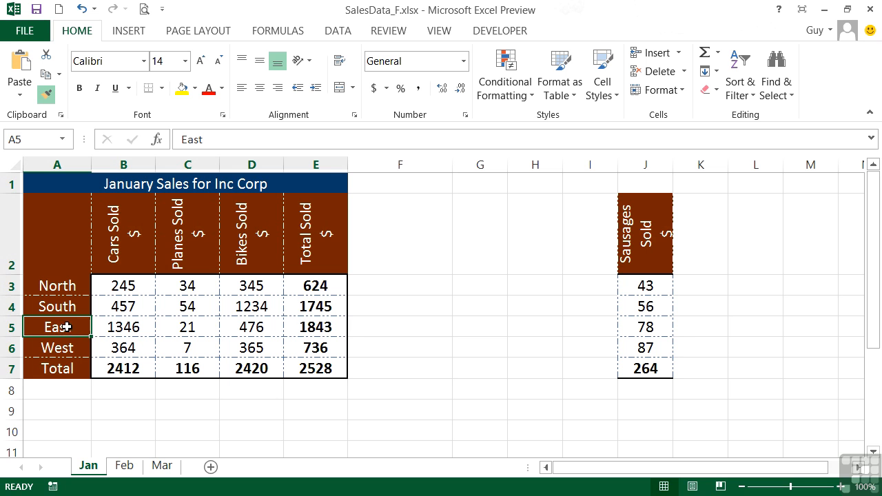
click(50, 98)
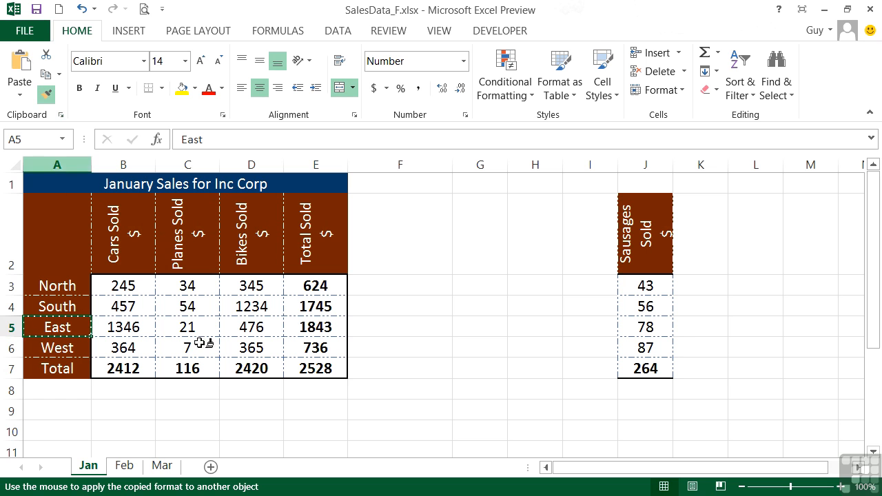
click(479, 392)
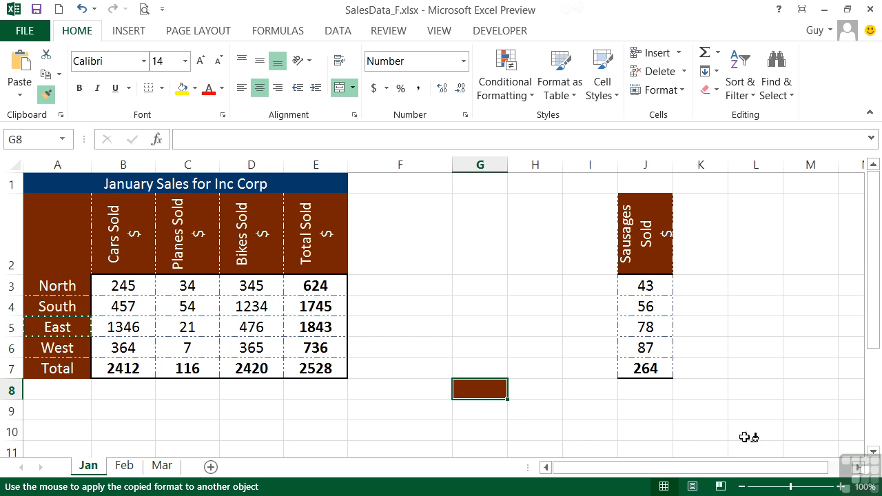
click(766, 410)
click(832, 327)
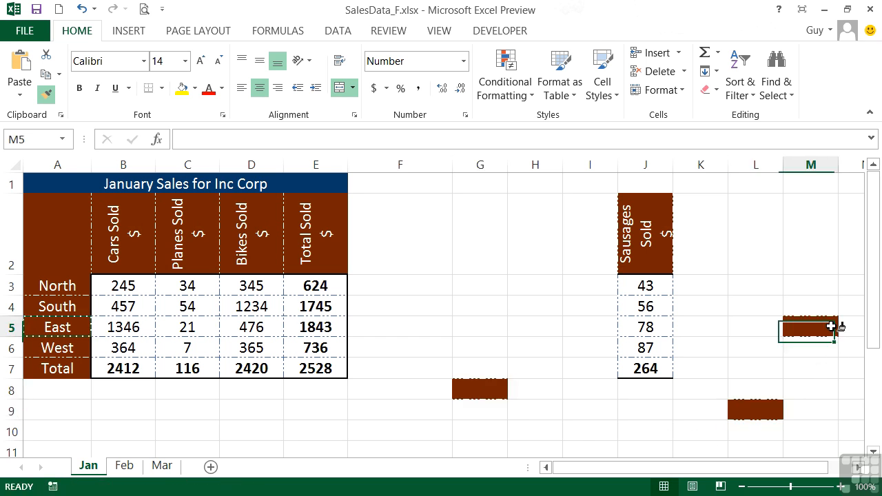
click(489, 433)
click(330, 433)
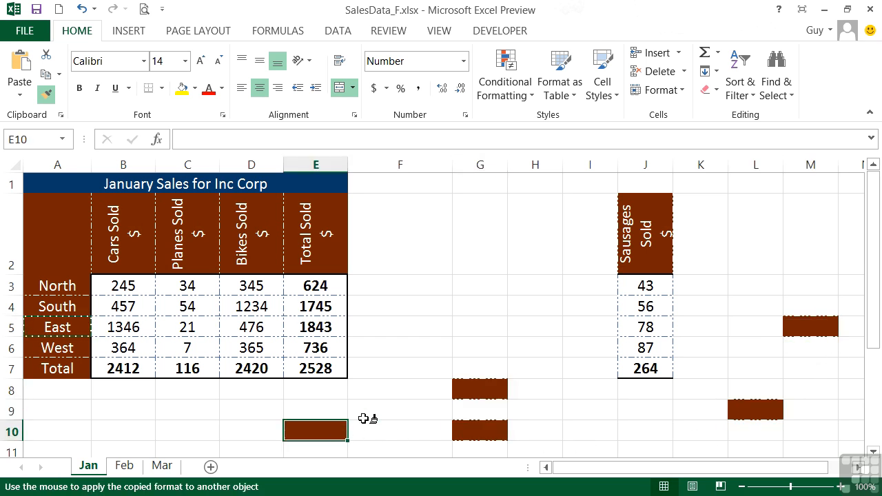
- Apply the same copied formatting to cells G16, J17, E18, D14, C17, I12 and L14, and turn Format Painter off
scroll(479, 346, down, 3)
click(480, 307)
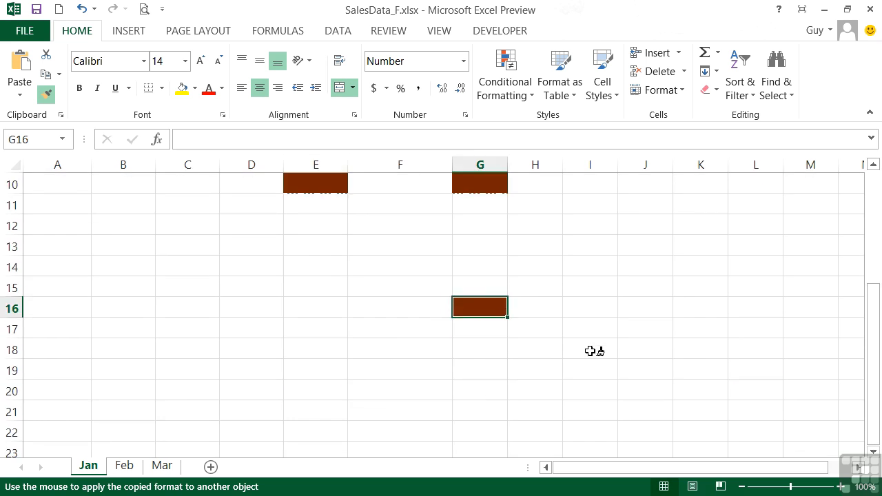
click(644, 328)
click(326, 351)
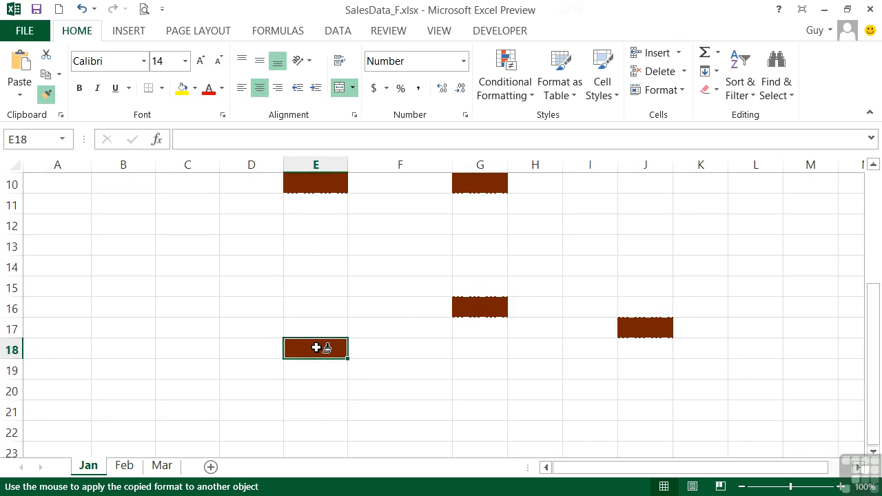
click(237, 264)
click(188, 324)
click(604, 233)
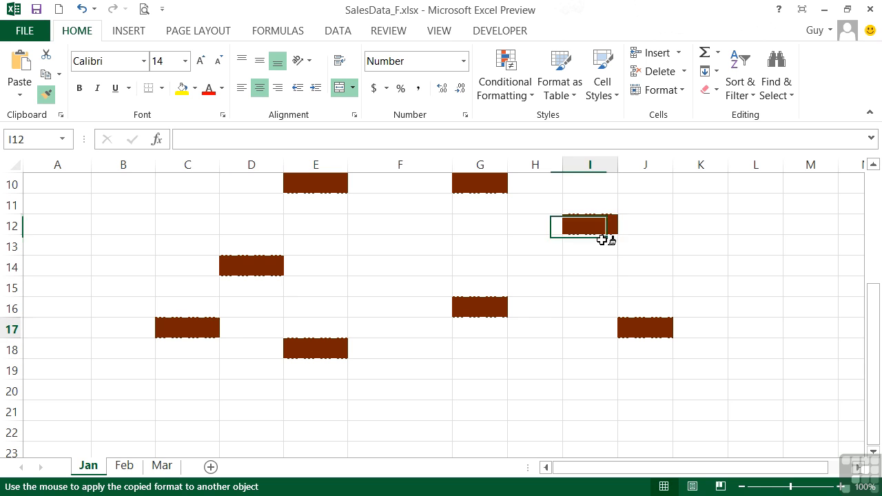
click(748, 262)
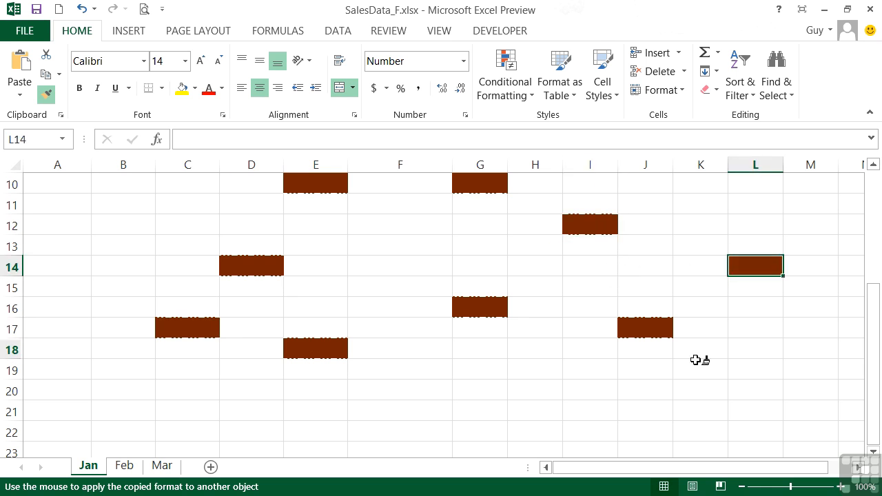
key(Escape)
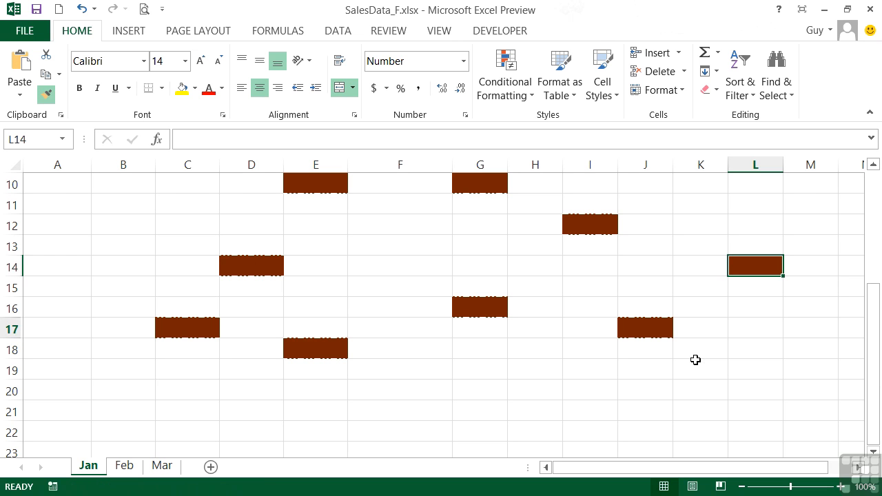
click(696, 369)
click(746, 373)
click(701, 310)
click(656, 278)
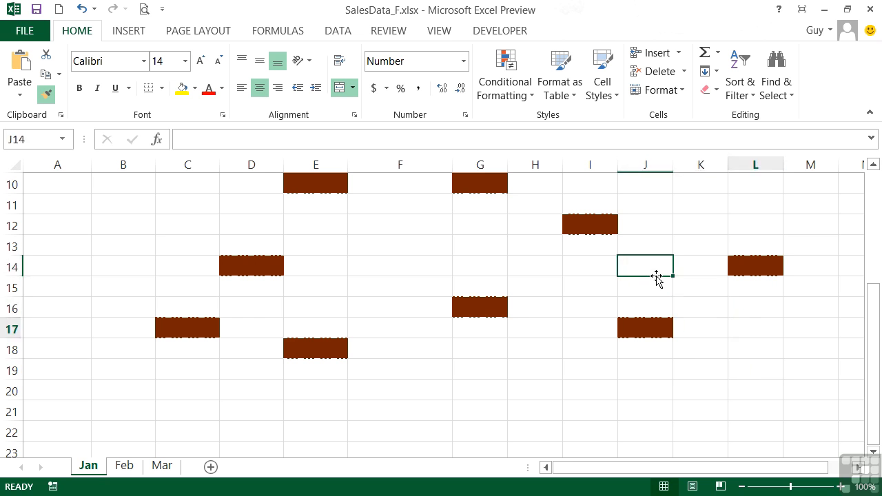